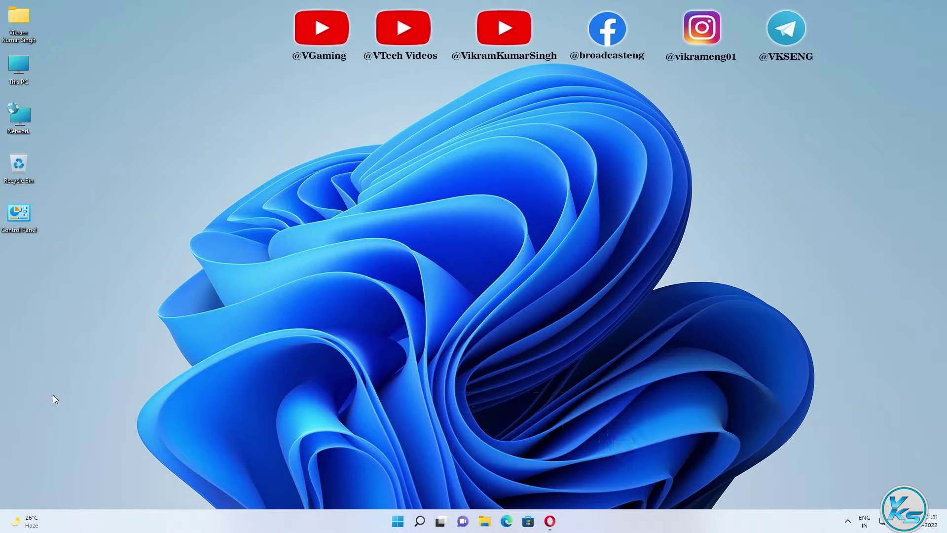
Step: Search Google for 'blender' in Opera and open the blender.org result
left_click(550, 521)
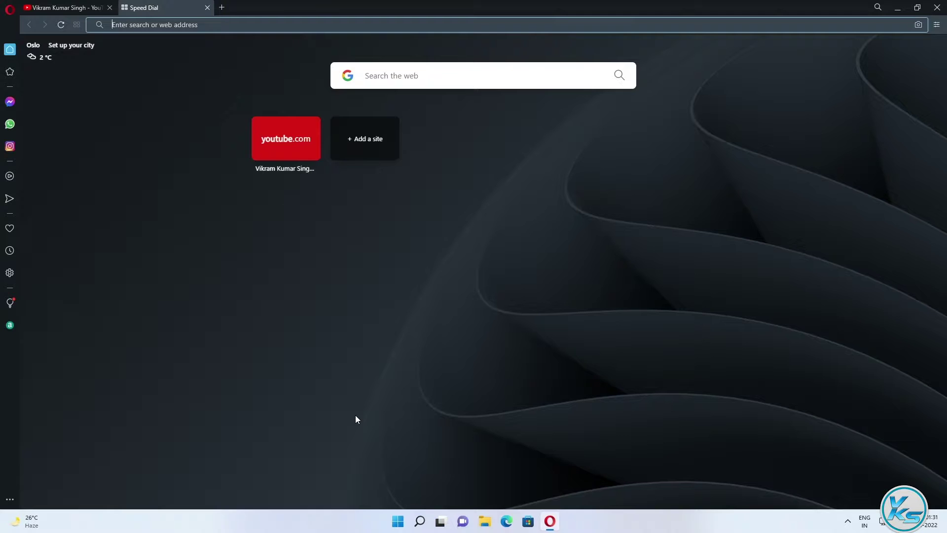
type("google")
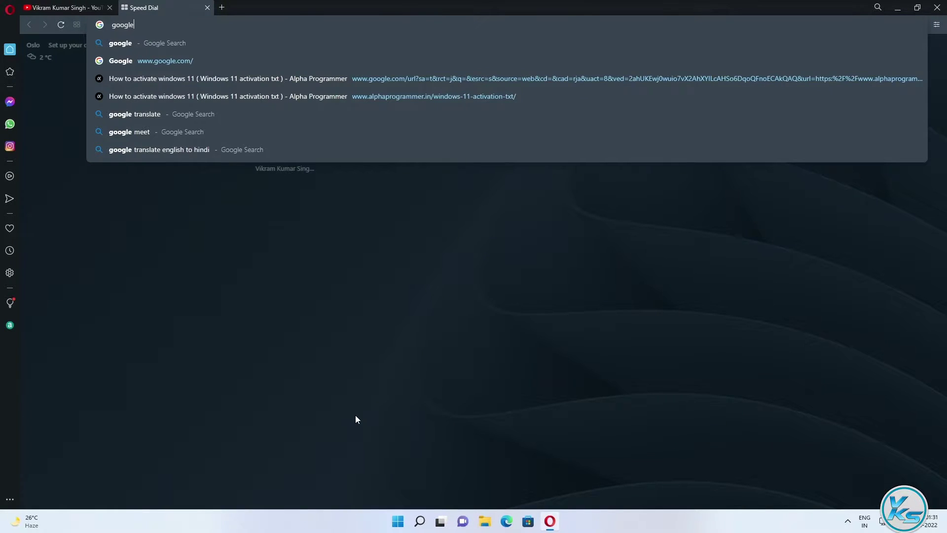
key("Return")
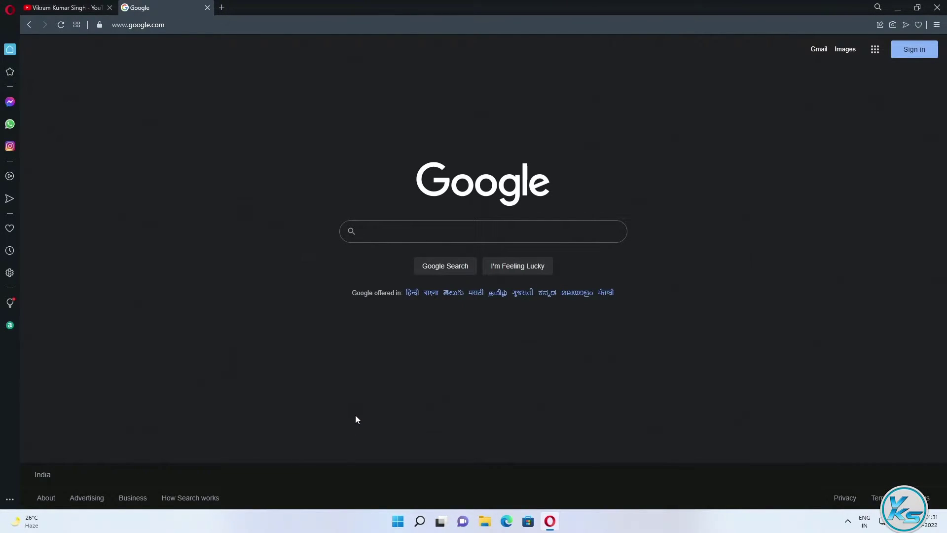
type("blender")
key("Return")
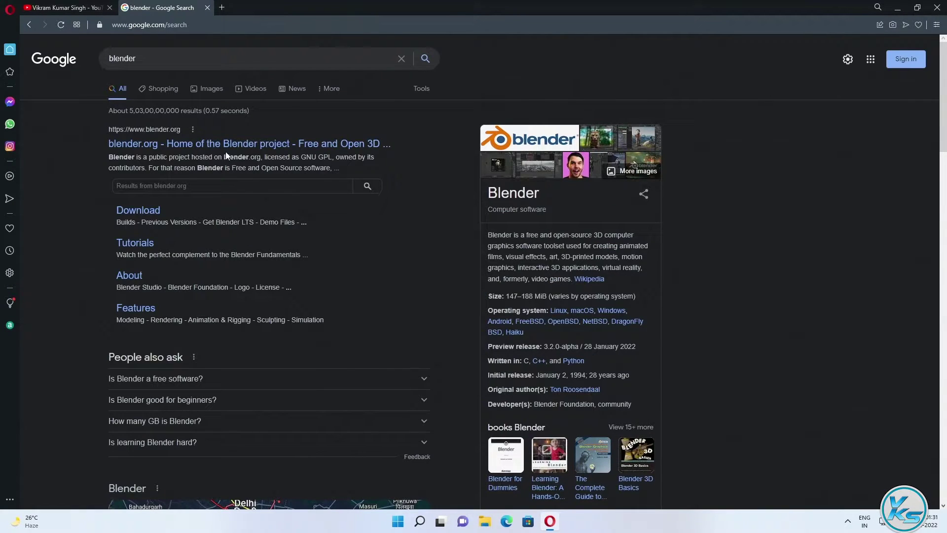
left_click(223, 147)
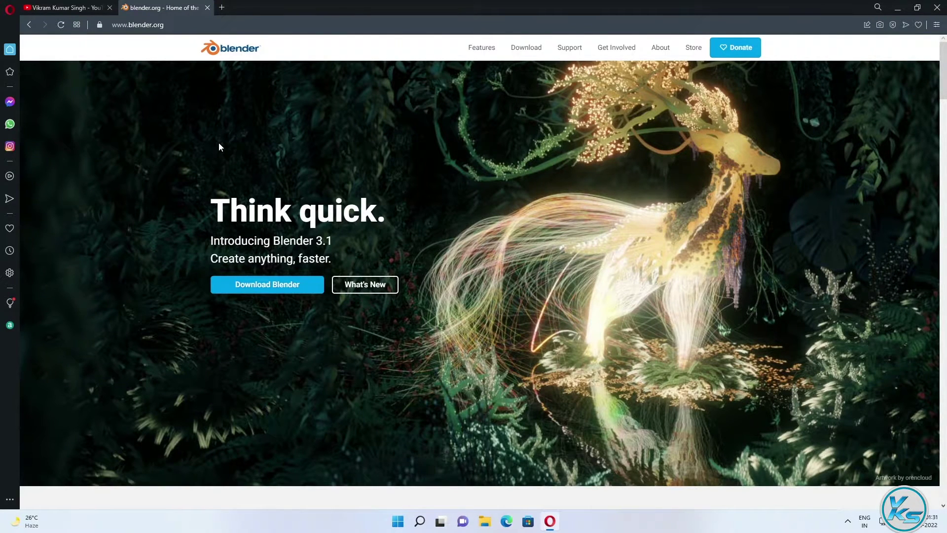
Step: Go to the Download page from blender.org's top navigation bar
left_click(169, 25)
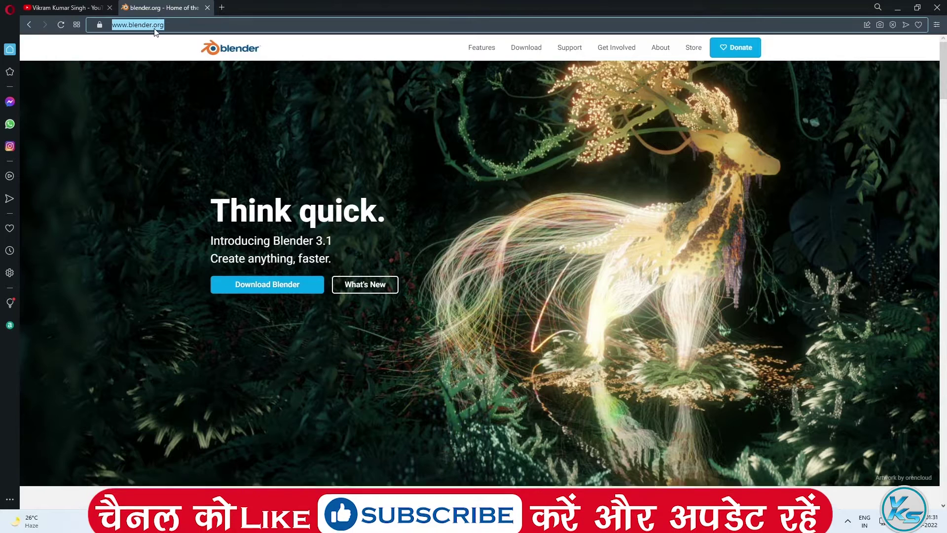
left_click(187, 113)
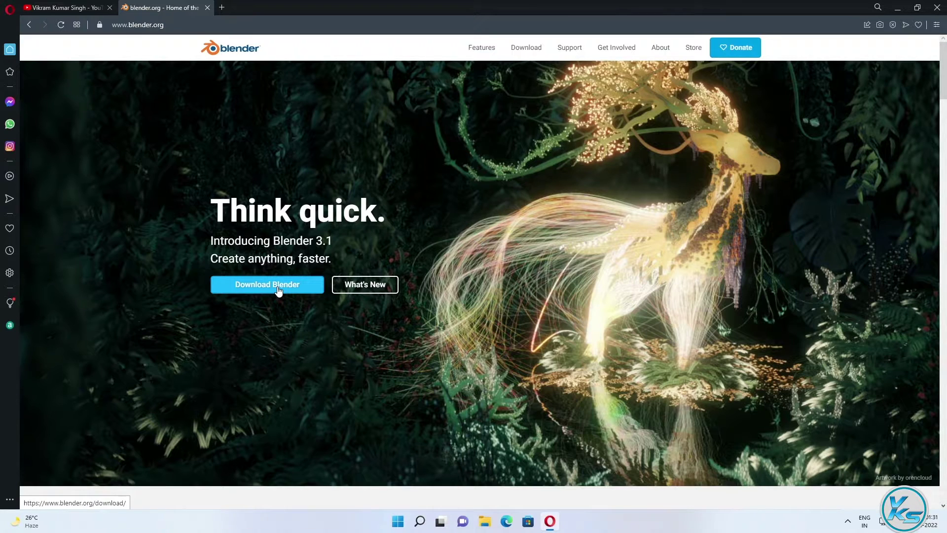
left_click(521, 51)
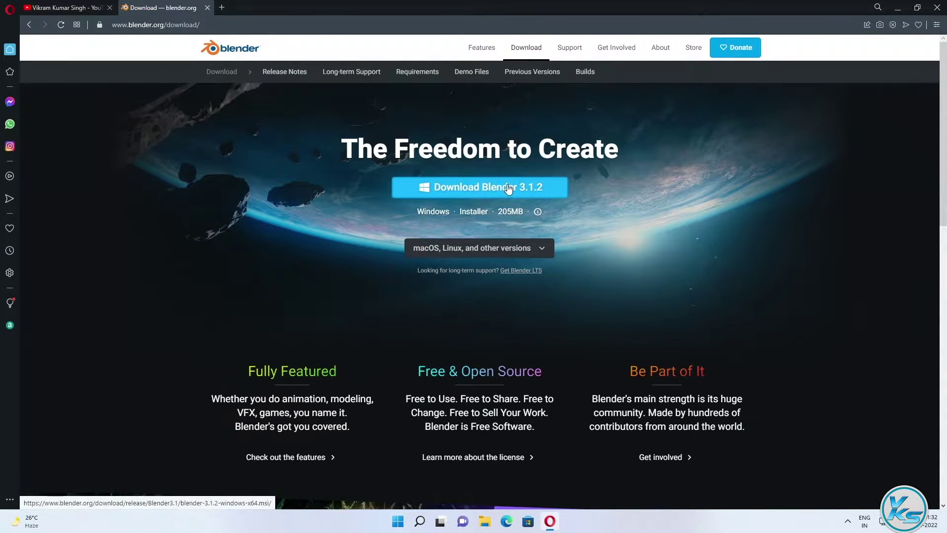
Step: Expand the other-versions list and start downloading the Blender 3.1.2 Windows installer
left_click(543, 252)
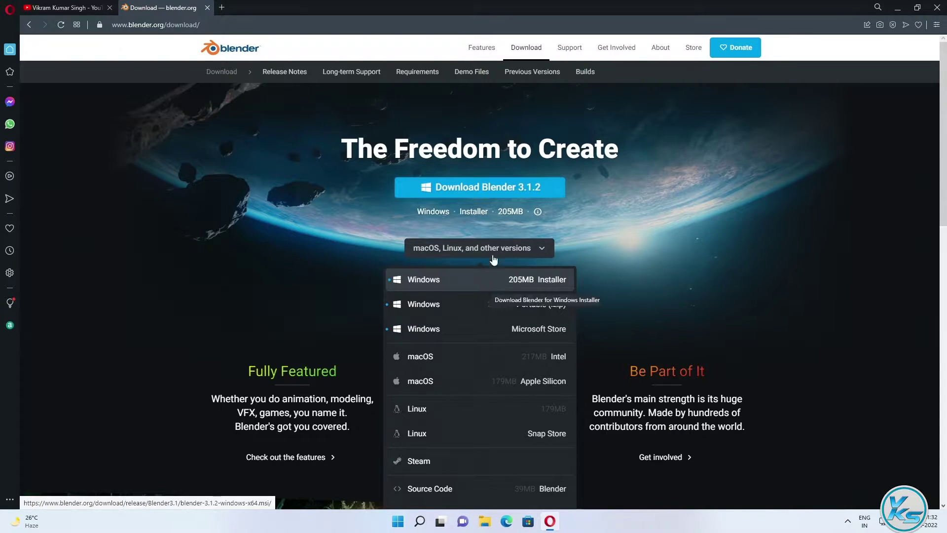
left_click(510, 191)
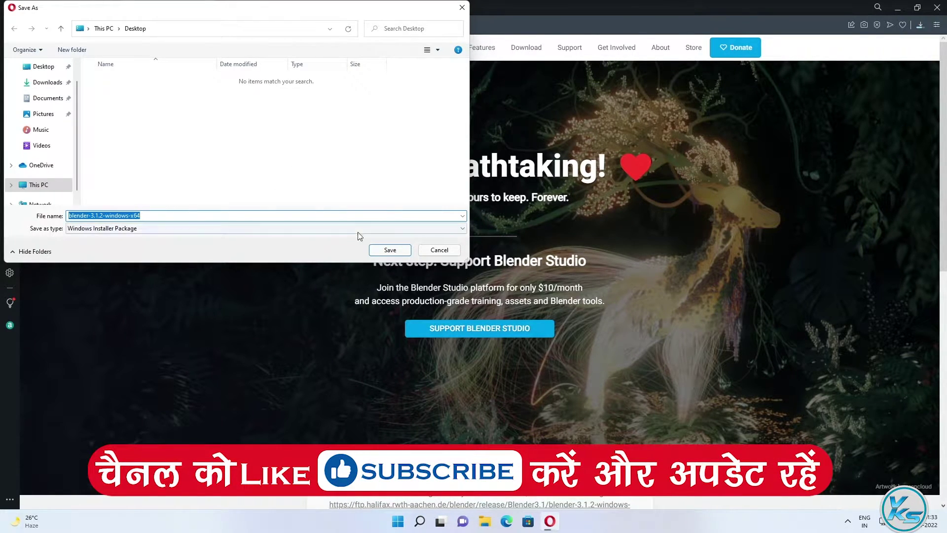
Step: Save blender-3.1.2-windows-x64.msi to the Desktop, then minimise Opera
left_click(389, 250)
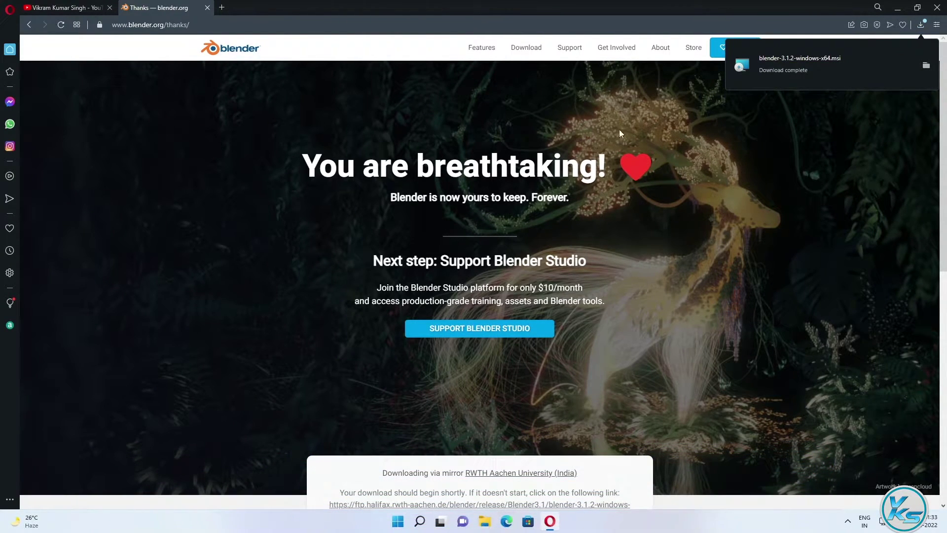
left_click(899, 8)
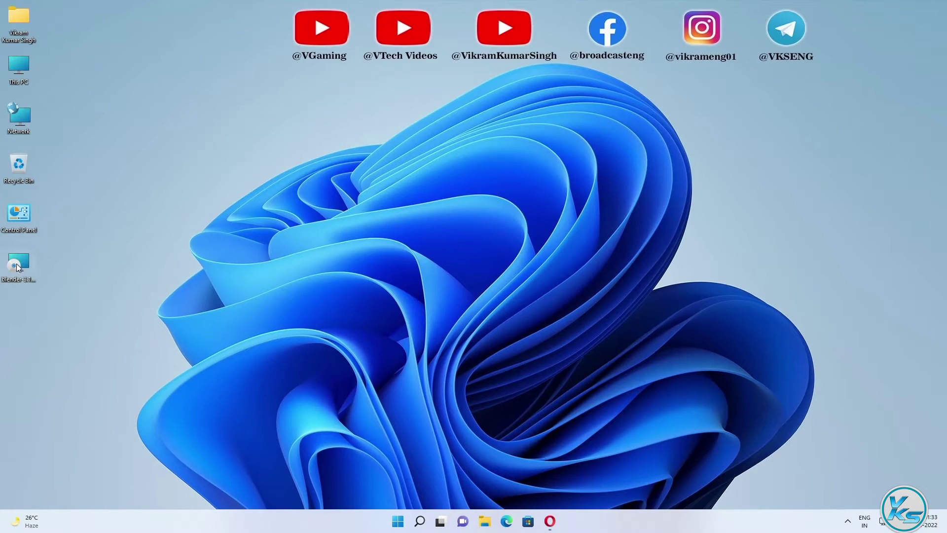
Step: Unblock the blender-3.1.2-windows-x64 installer in its file Properties and apply the change
left_click_drag(16, 264, 165, 115)
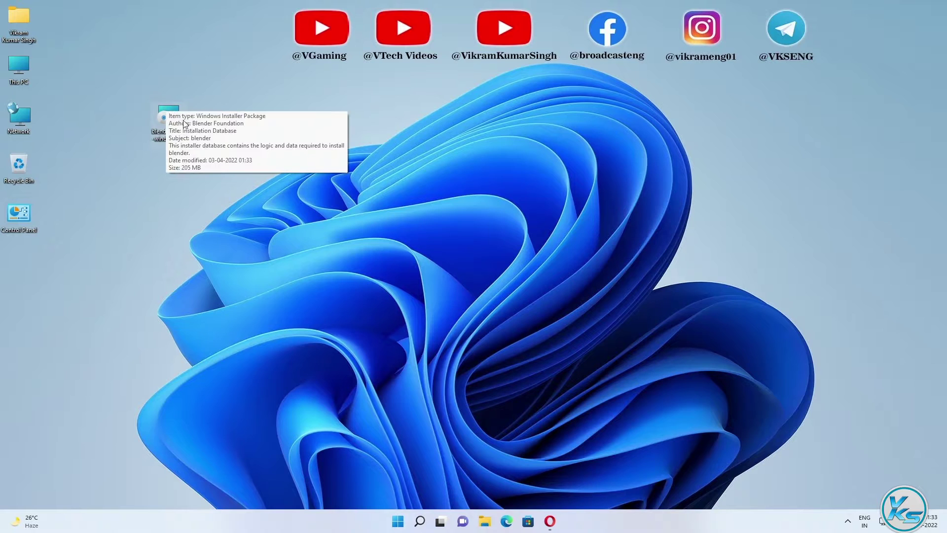
right_click(173, 111)
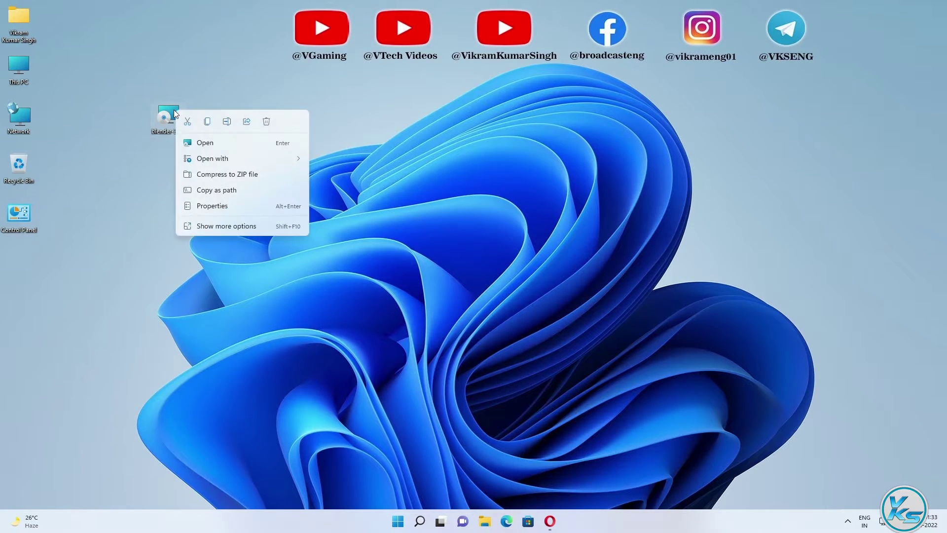
left_click(220, 206)
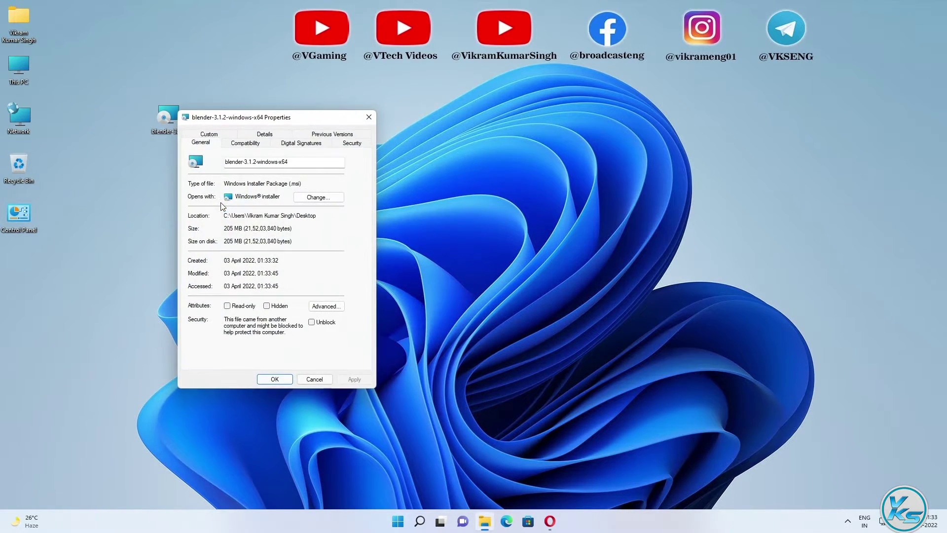
left_click_drag(240, 121, 275, 87)
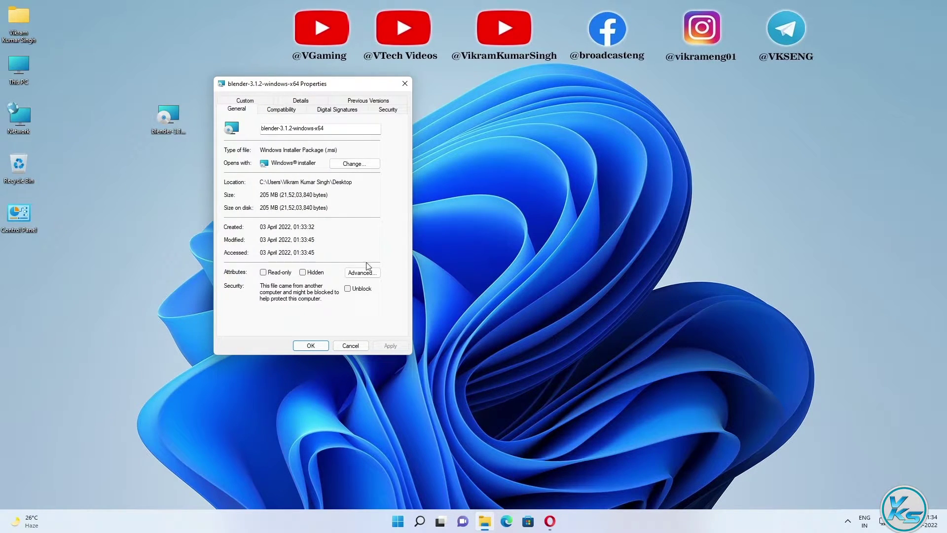
left_click(348, 289)
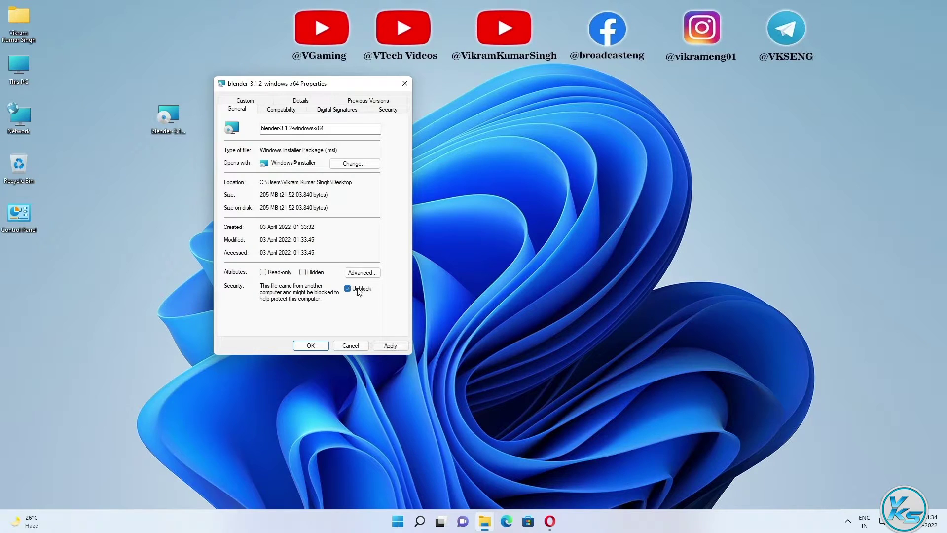
left_click(390, 346)
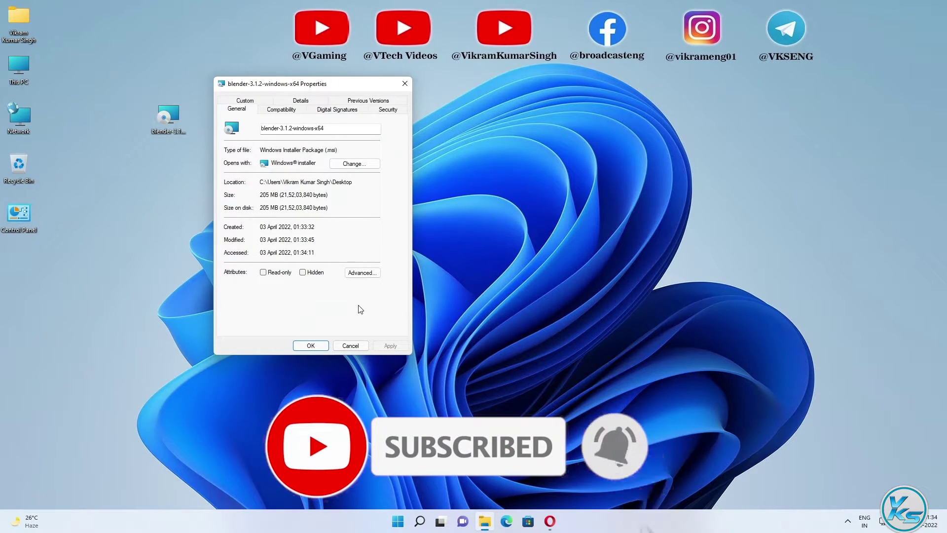
left_click(305, 347)
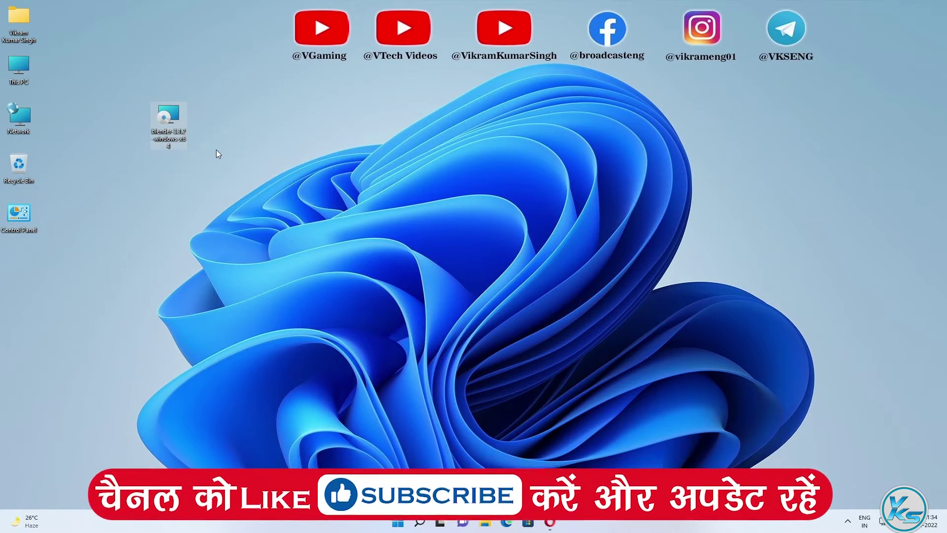
right_click(18, 68)
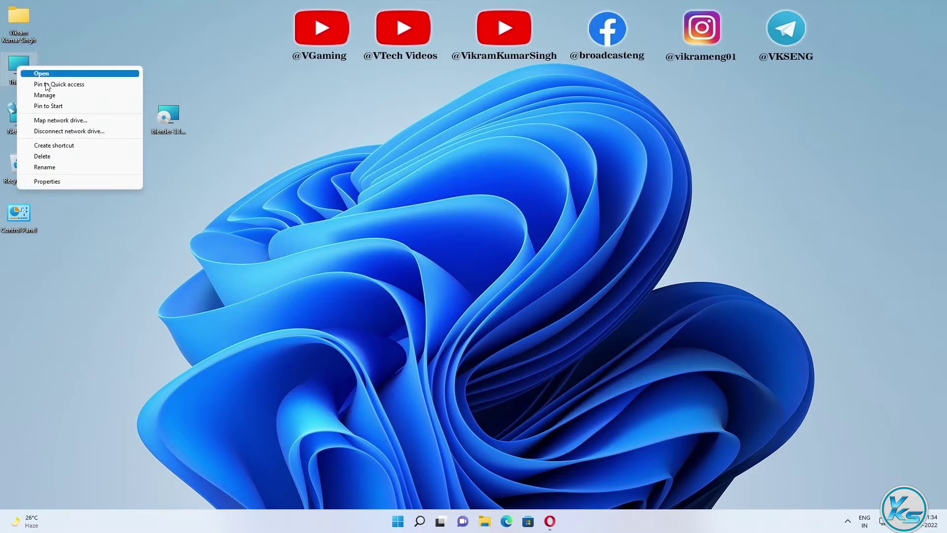
left_click(72, 182)
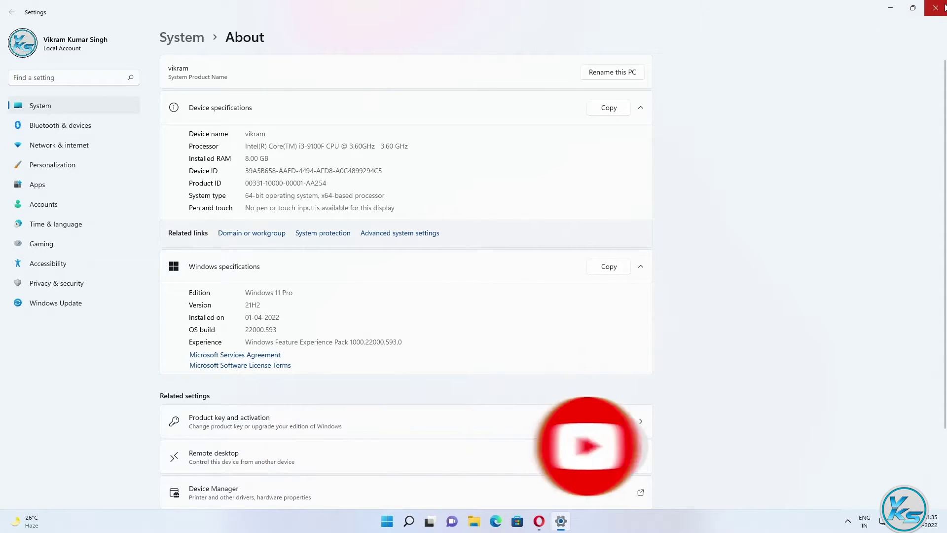
left_click(935, 8)
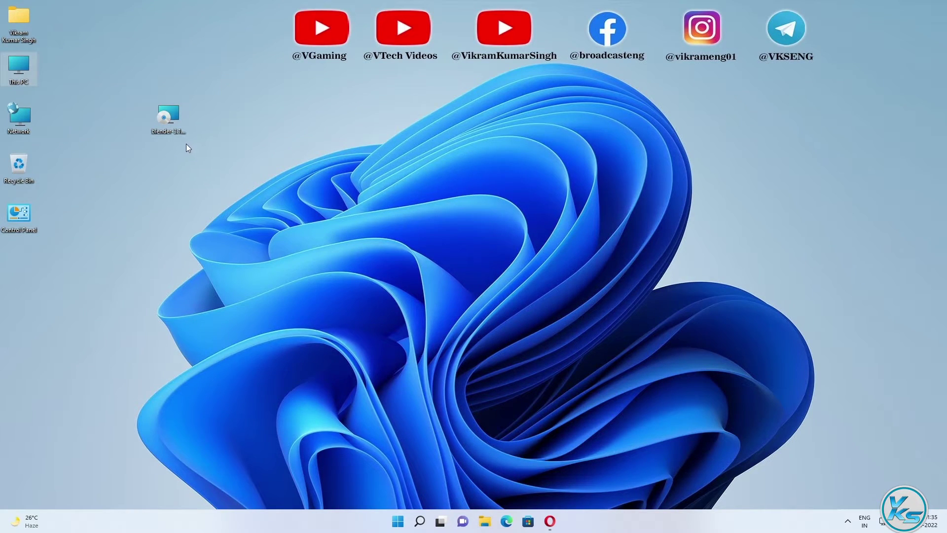
Step: Run the installer, accept the GPL licence, keep default features and location, and start installing
right_click(166, 112)
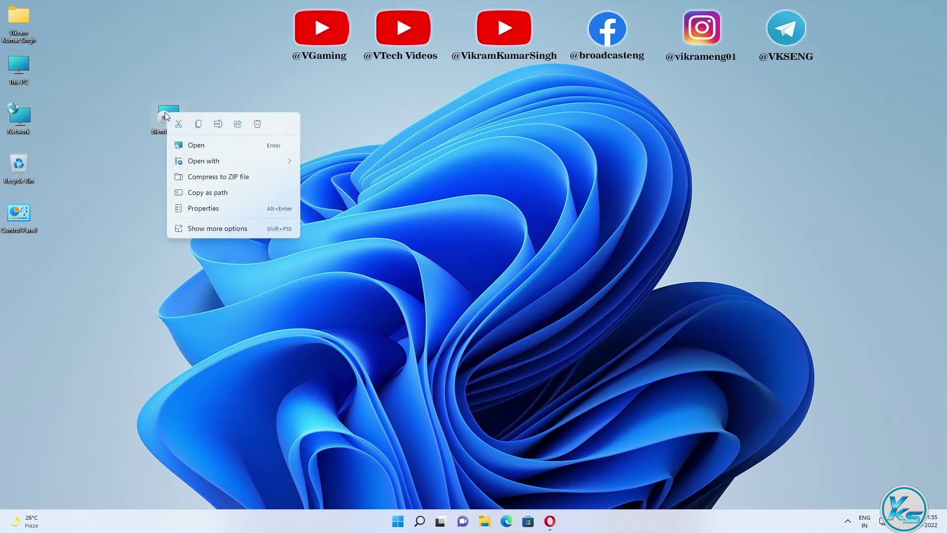
left_click(199, 146)
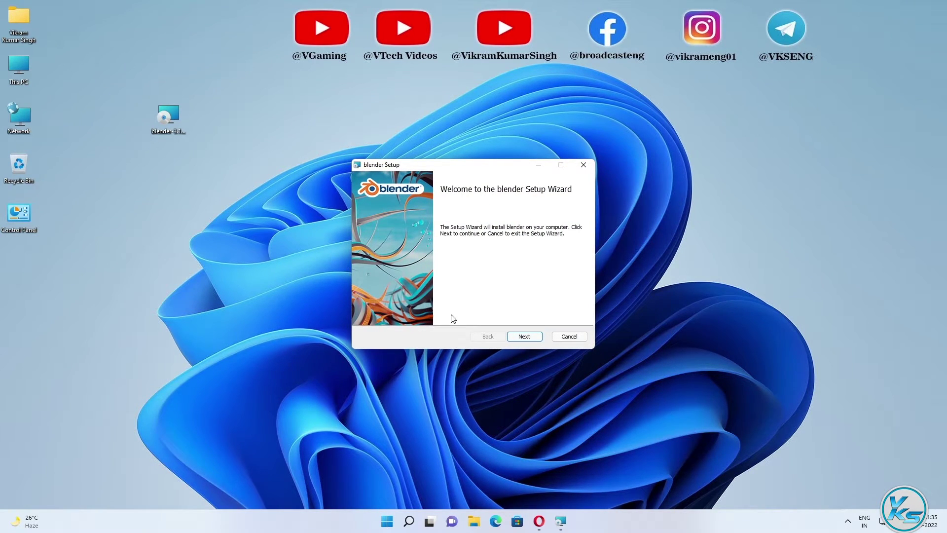
left_click(511, 340)
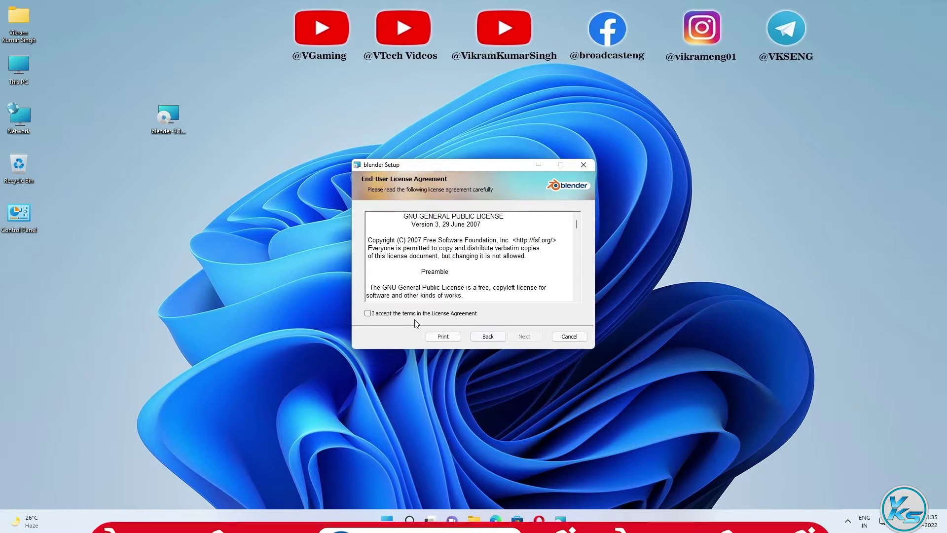
left_click(380, 314)
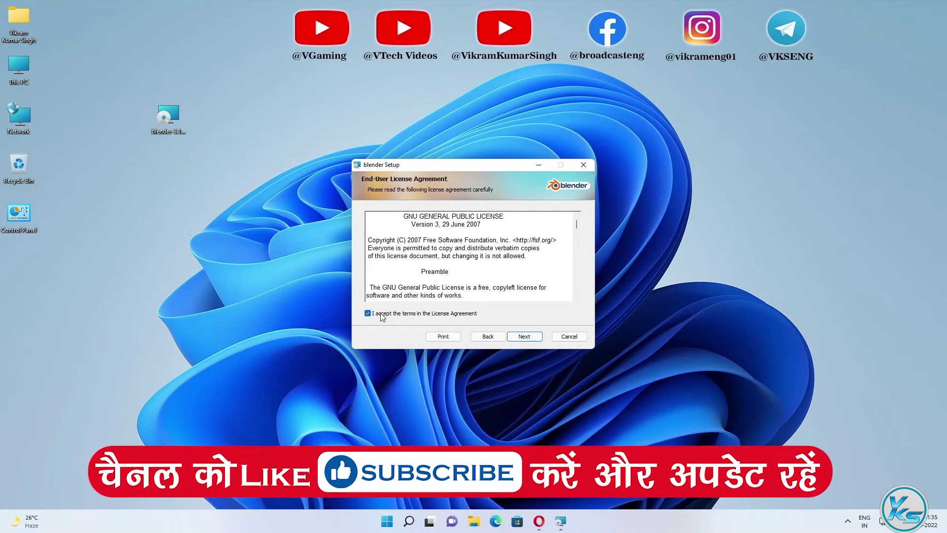
left_click(533, 342)
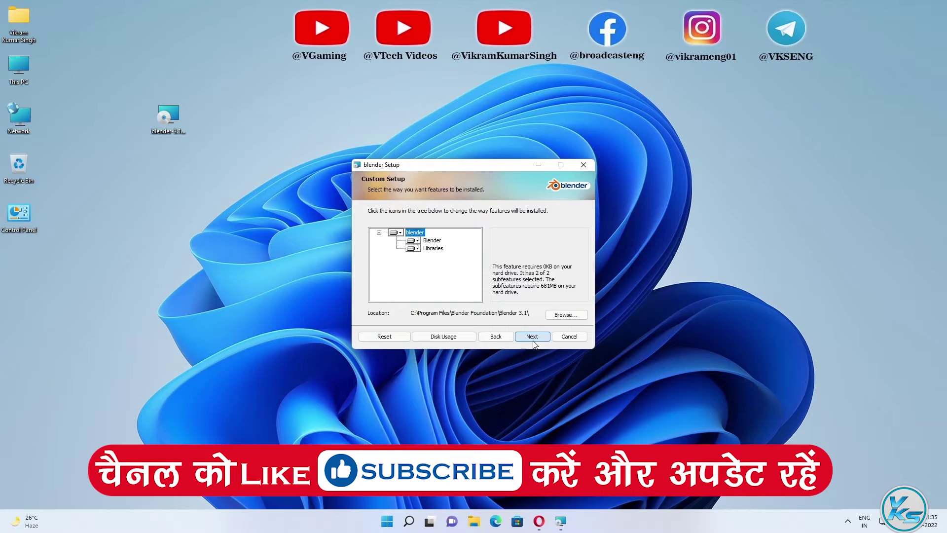
left_click(531, 338)
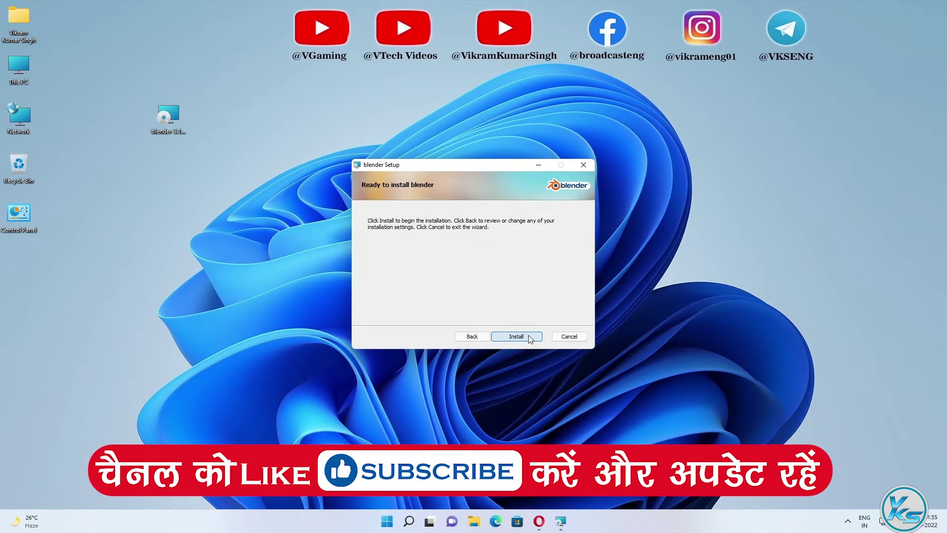
left_click(517, 337)
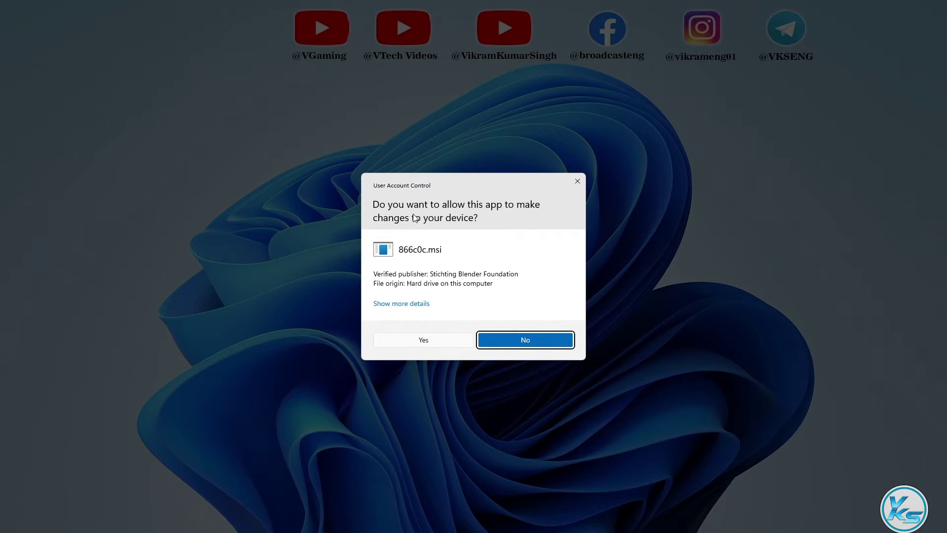
Step: Allow the installer in User Account Control and close the finished Blender setup
left_click(420, 343)
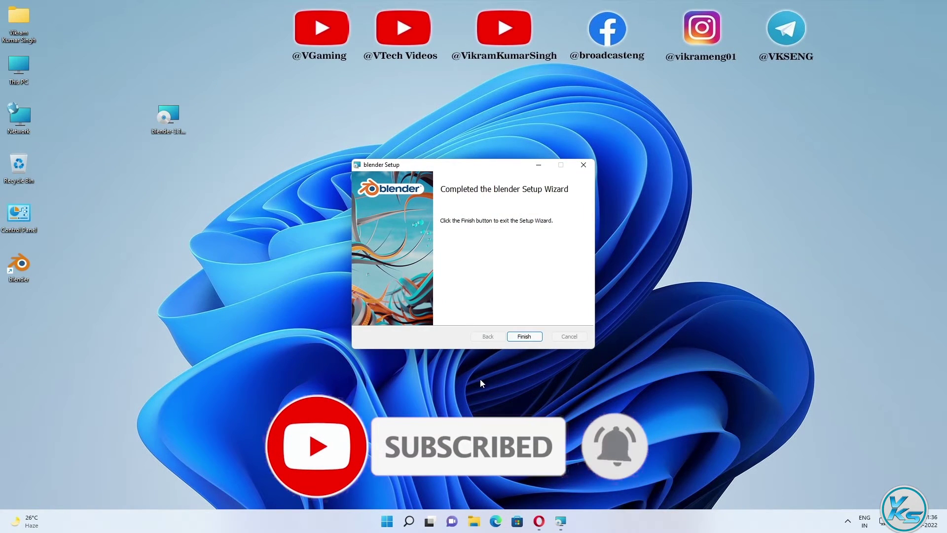
left_click(517, 336)
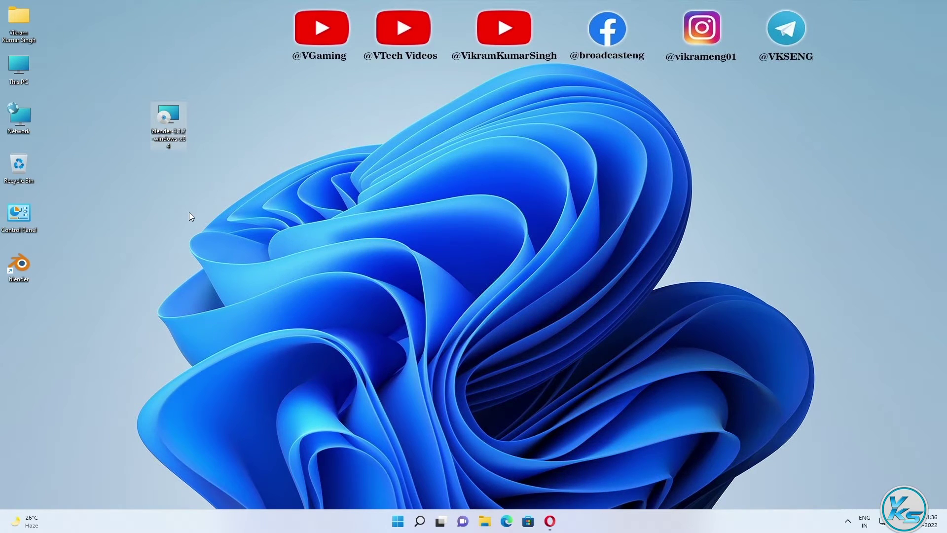
Step: Permanently delete the blender installer file from the desktop with Shift+Delete
left_click_drag(122, 75, 208, 172)
key("shift+Delete")
key("Return")
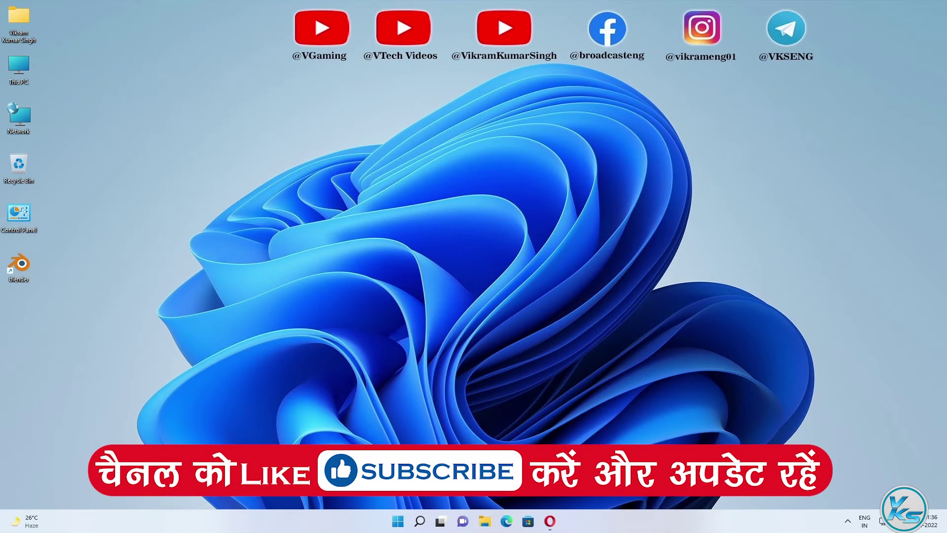
Step: Launch Blender from Windows Search by typing 'bl'
left_click(421, 519)
type("b")
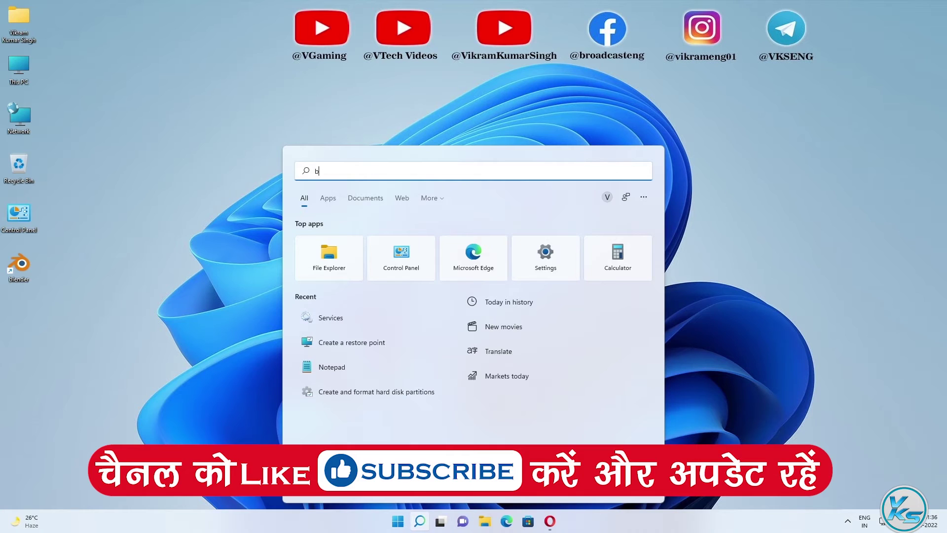
type("lender")
left_click(370, 264)
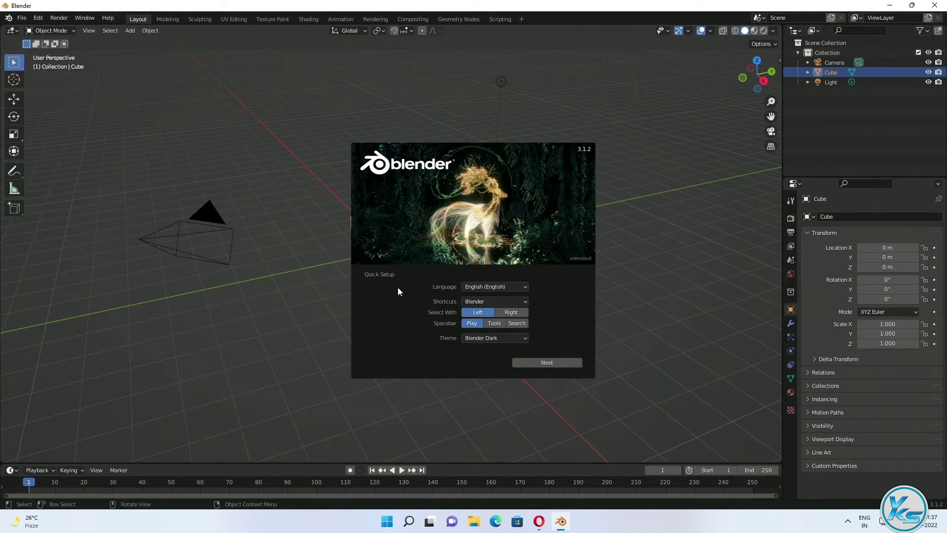
Step: Keep the Blender shortcut preset and default theme, and finish Quick Setup
left_click(516, 300)
left_click(516, 299)
left_click(521, 339)
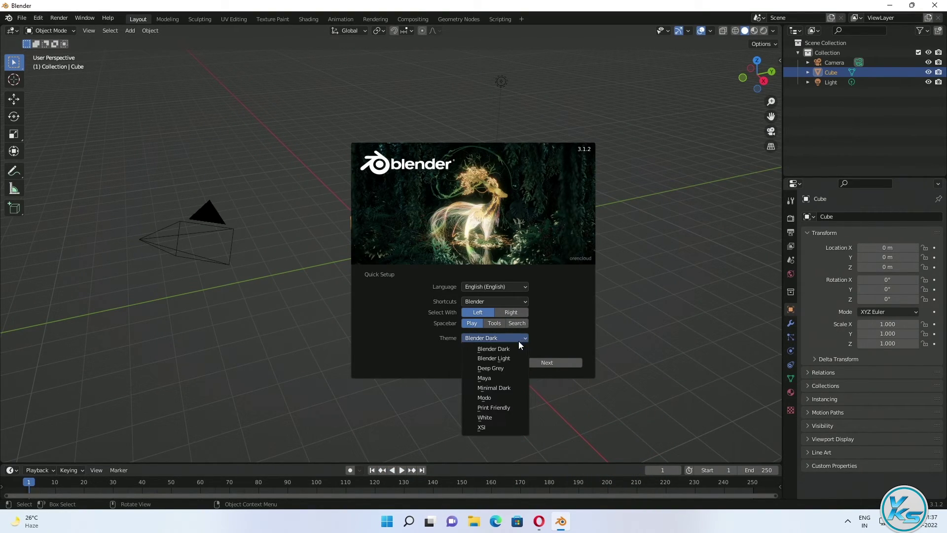
left_click(553, 364)
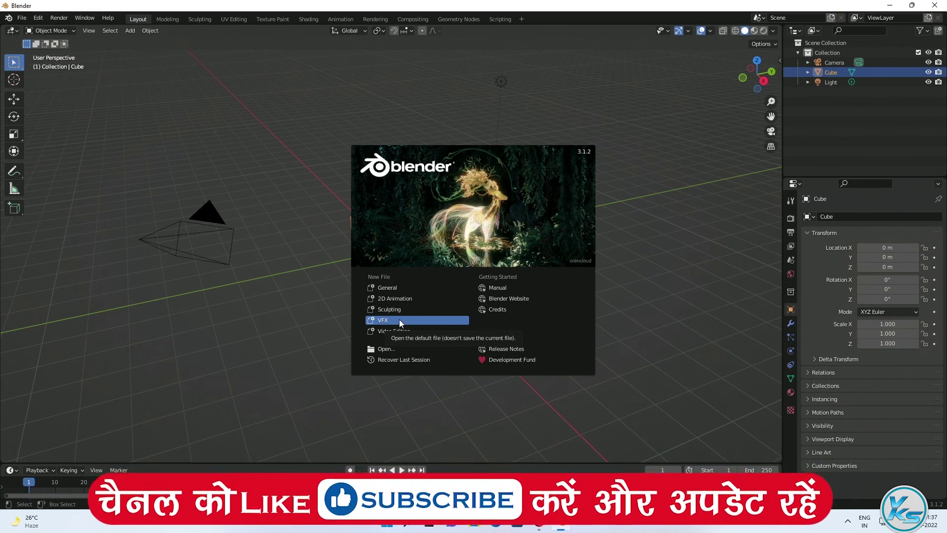
Step: Start a new file from the VFX template in the splash screen
left_click(398, 320)
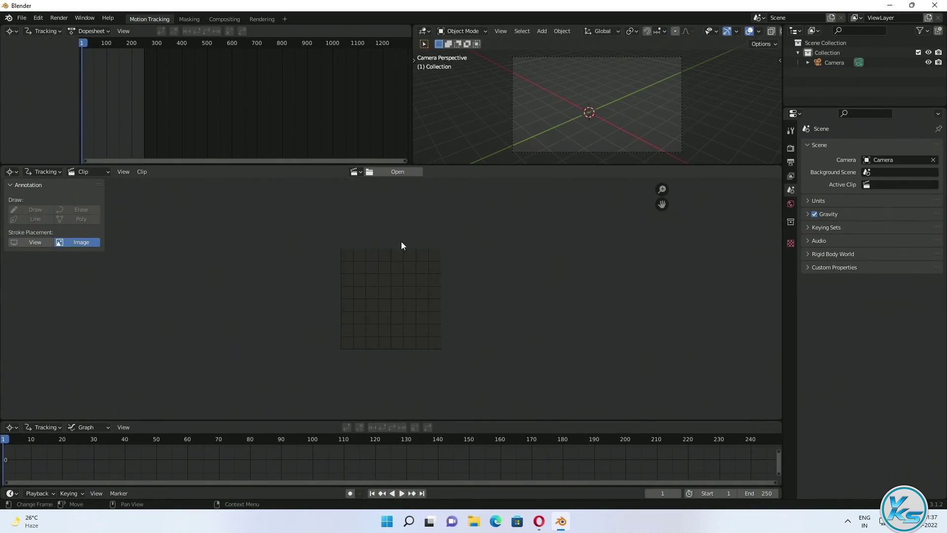